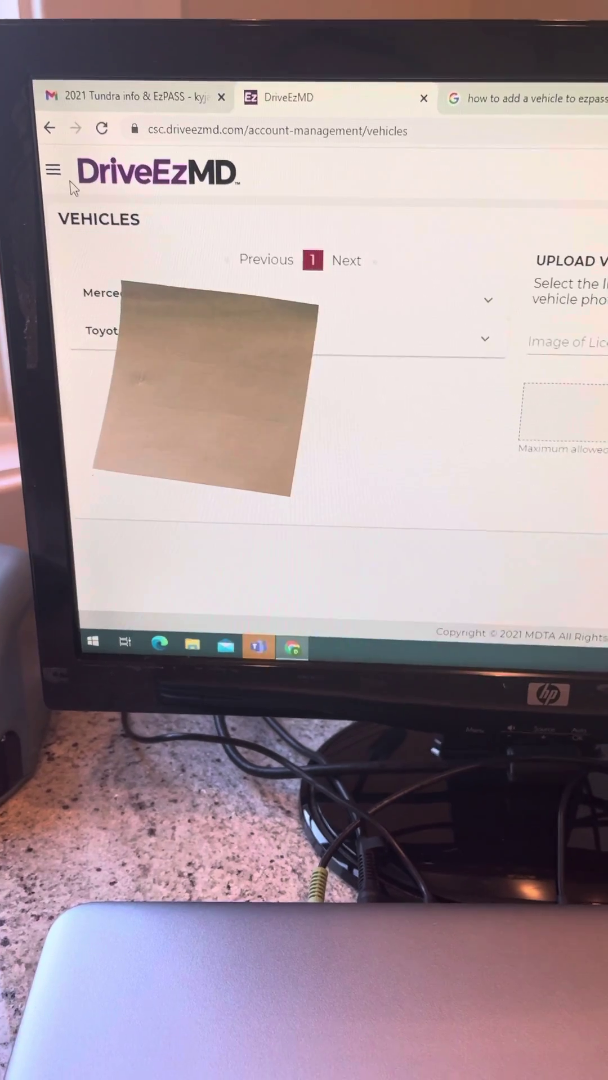
# - Toggle the account navigation menu open, closed to reveal the vehicle list, then open again
pyautogui.click(66, 181)
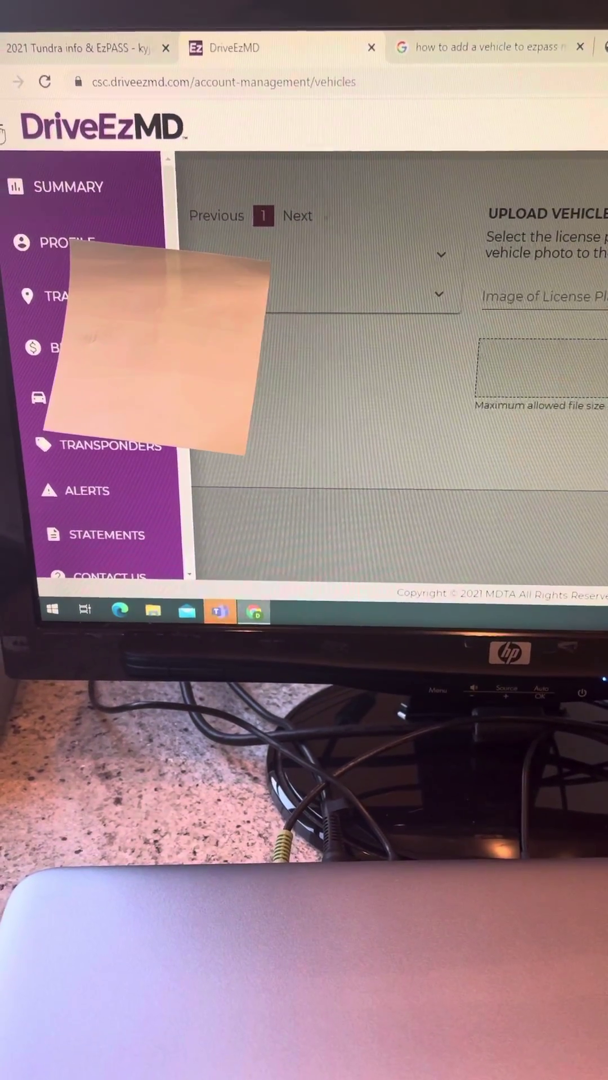
pyautogui.click(2, 117)
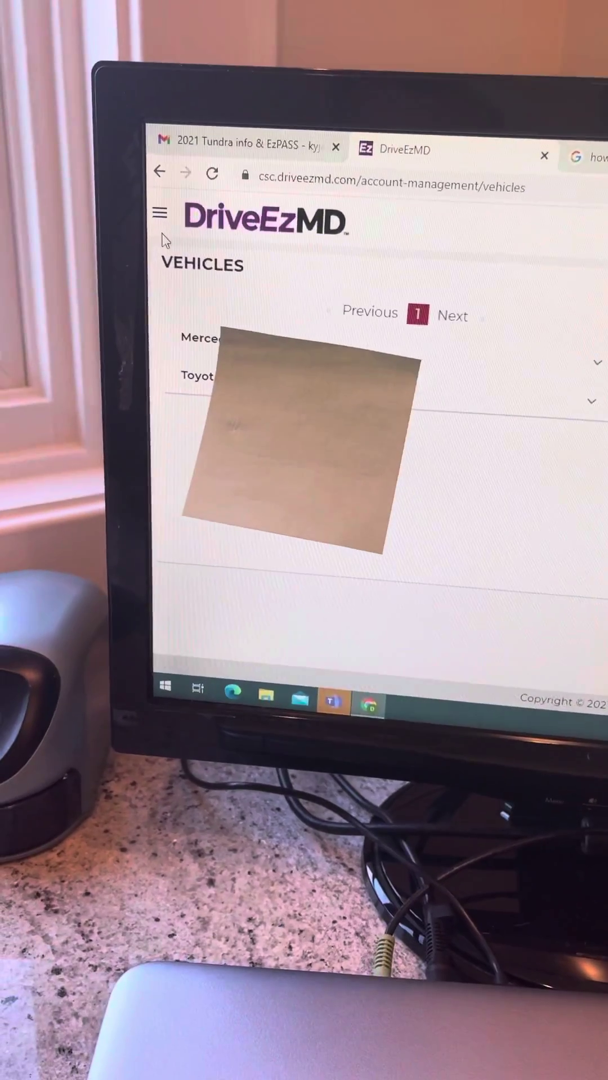
pyautogui.click(140, 196)
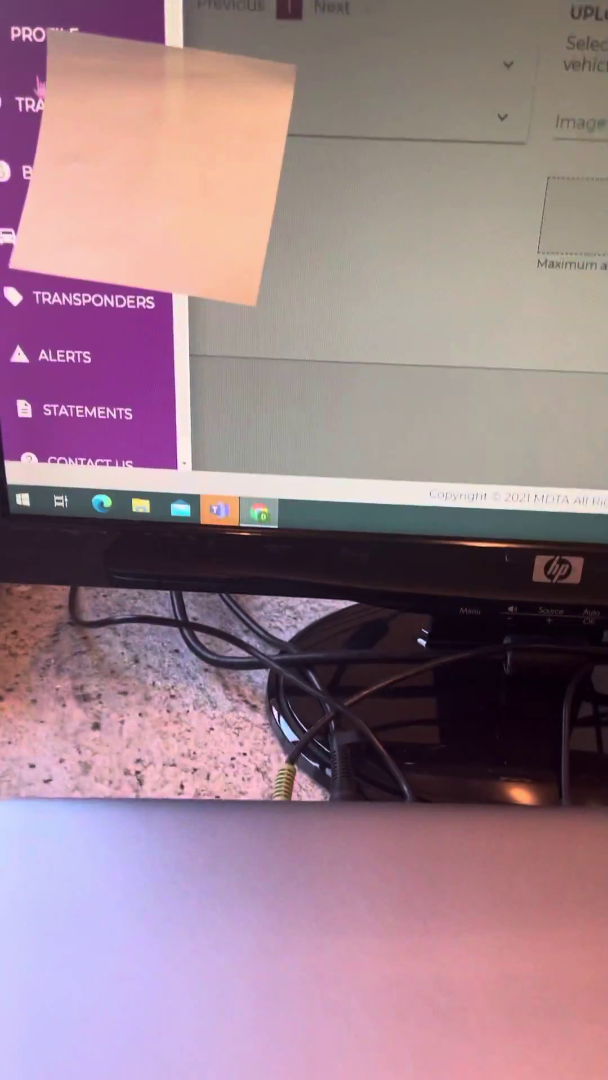